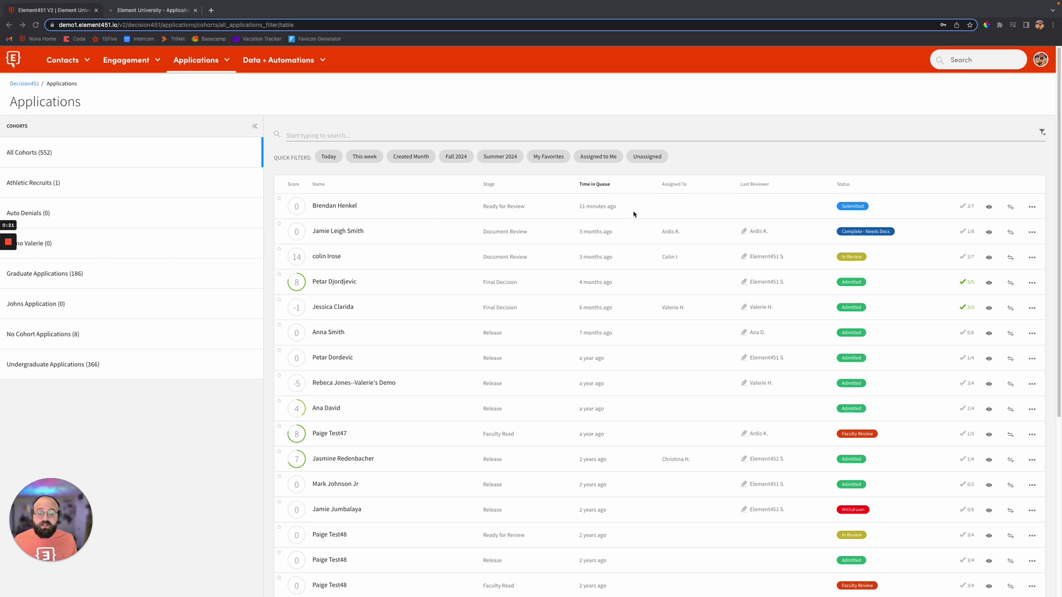
# - Open the submitted application at the top of the queue and look through its timeline, application details and documents
pyautogui.click(989, 207)
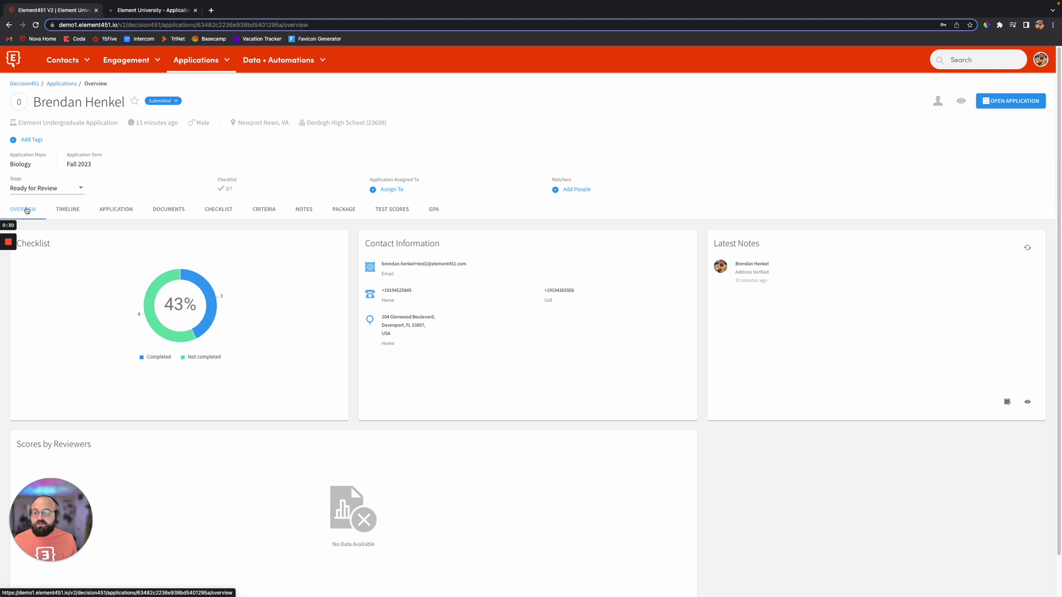
pyautogui.click(67, 209)
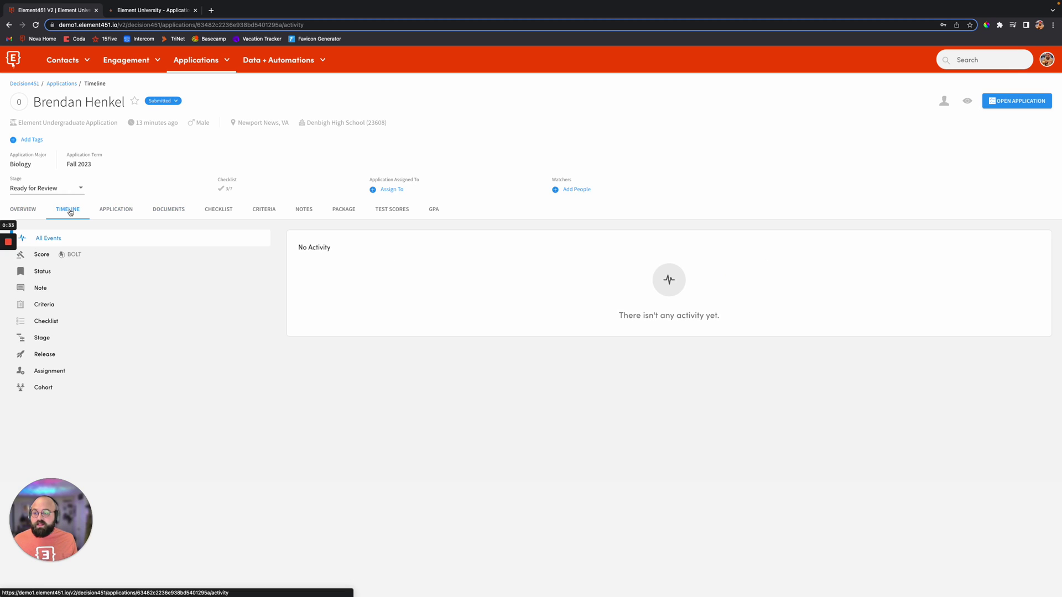
pyautogui.click(124, 210)
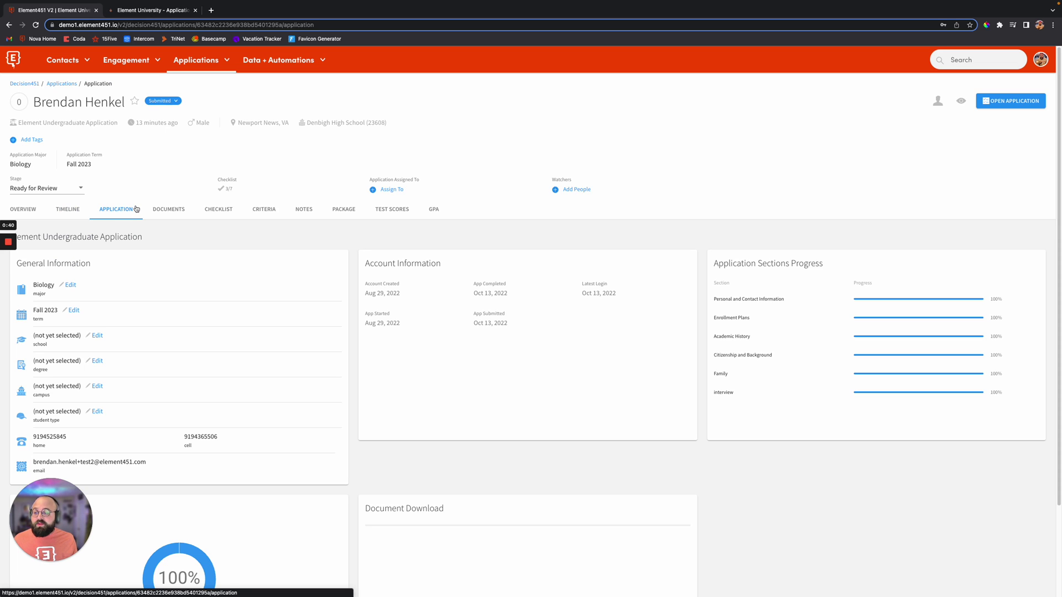
pyautogui.scroll(-2, 265, 329)
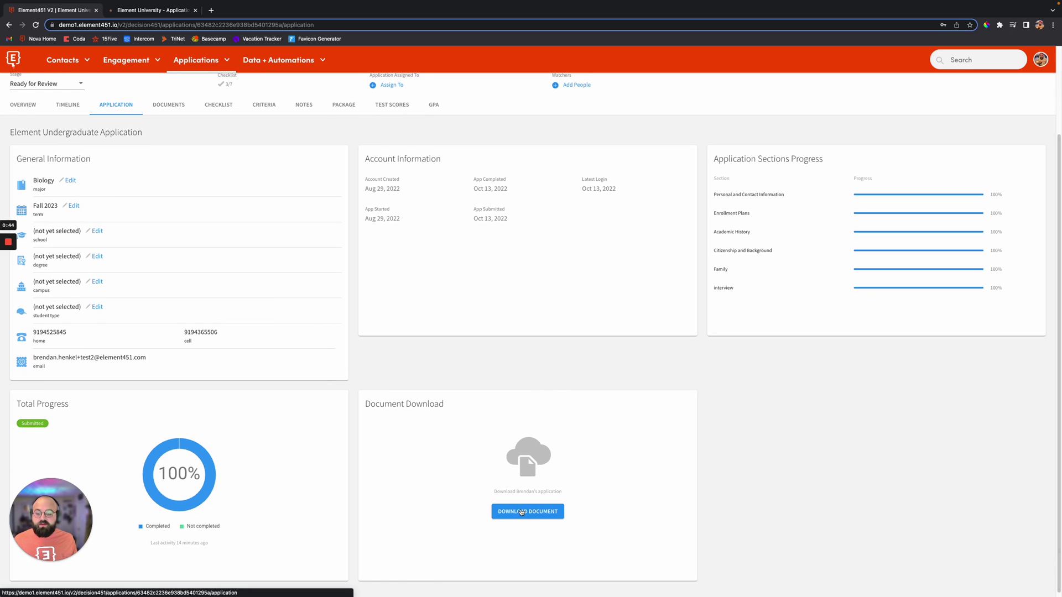
pyautogui.scroll(2, 400, 379)
pyautogui.click(166, 203)
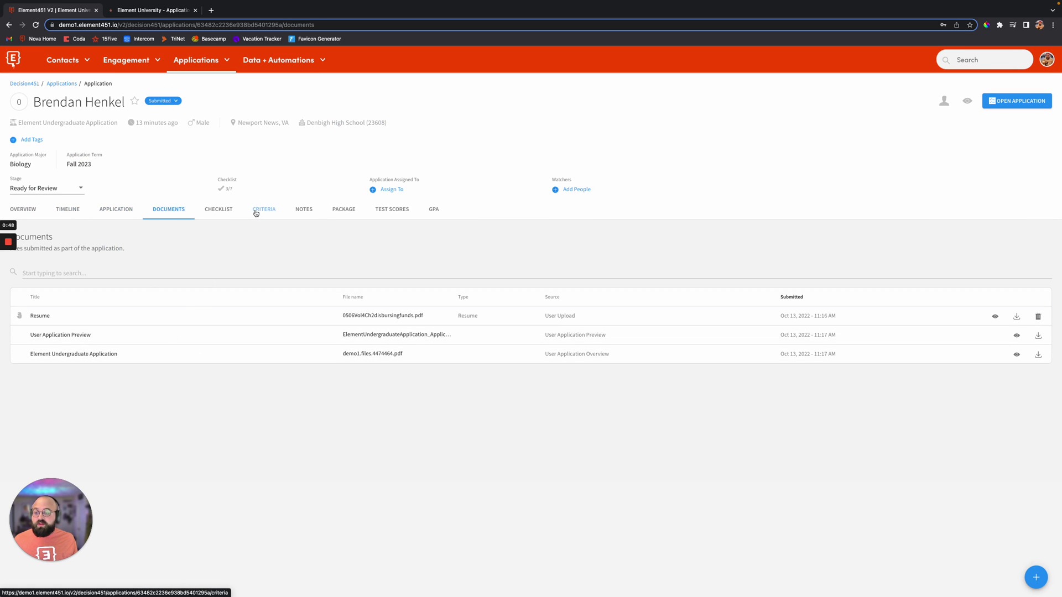
# - Look through the applicant's checklist and the review criteria, including Leadership Ability and Academic History
pyautogui.click(232, 211)
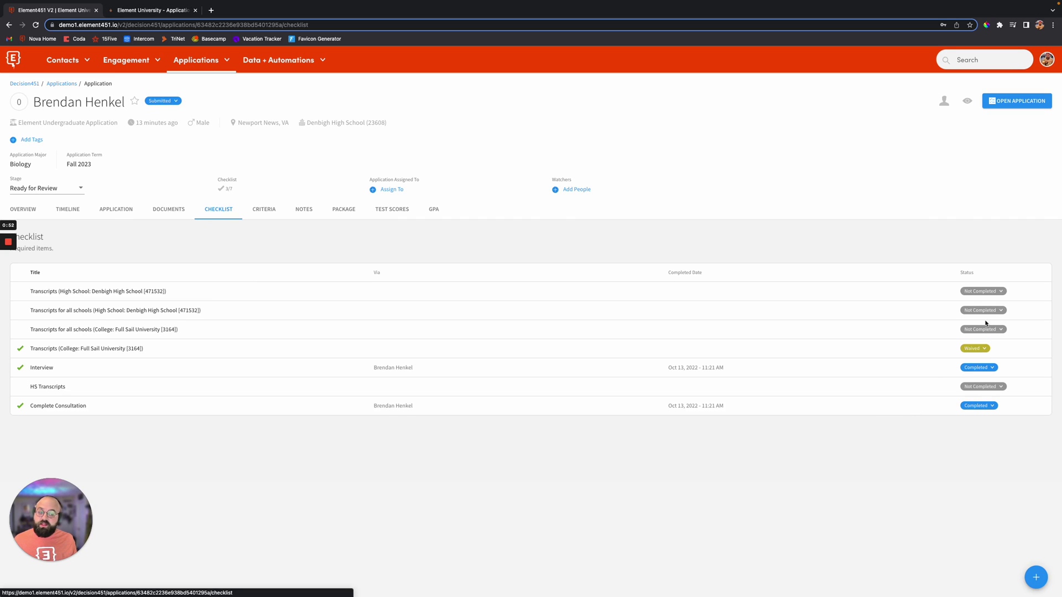
pyautogui.click(252, 219)
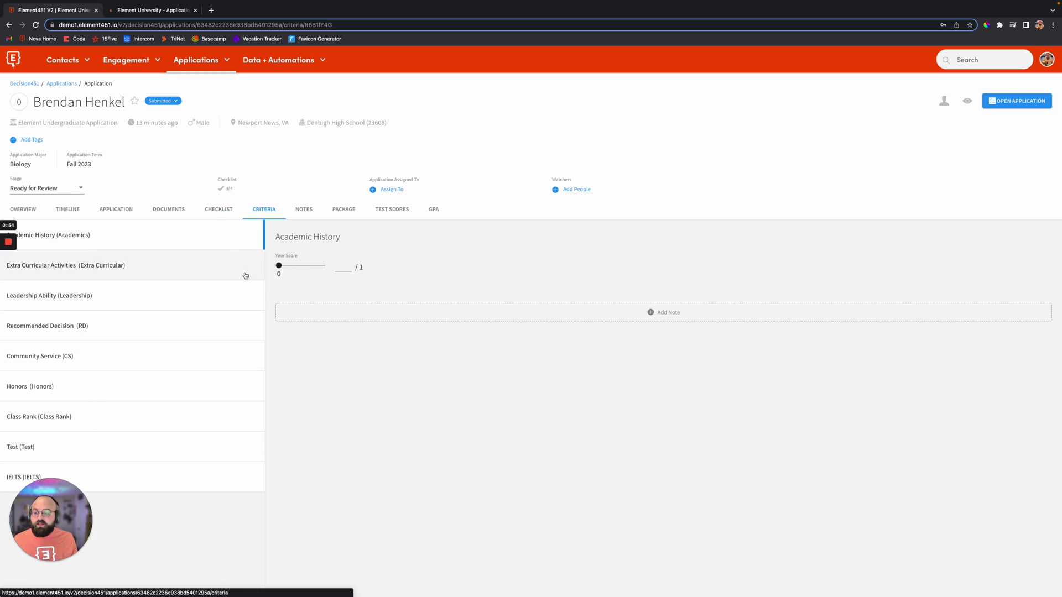
pyautogui.click(101, 274)
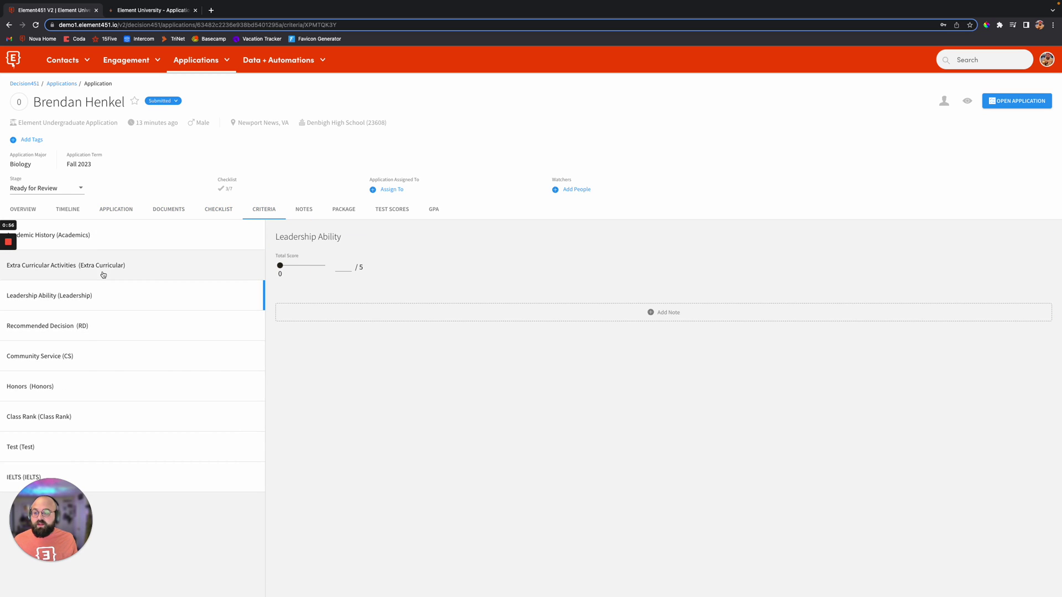
pyautogui.click(114, 248)
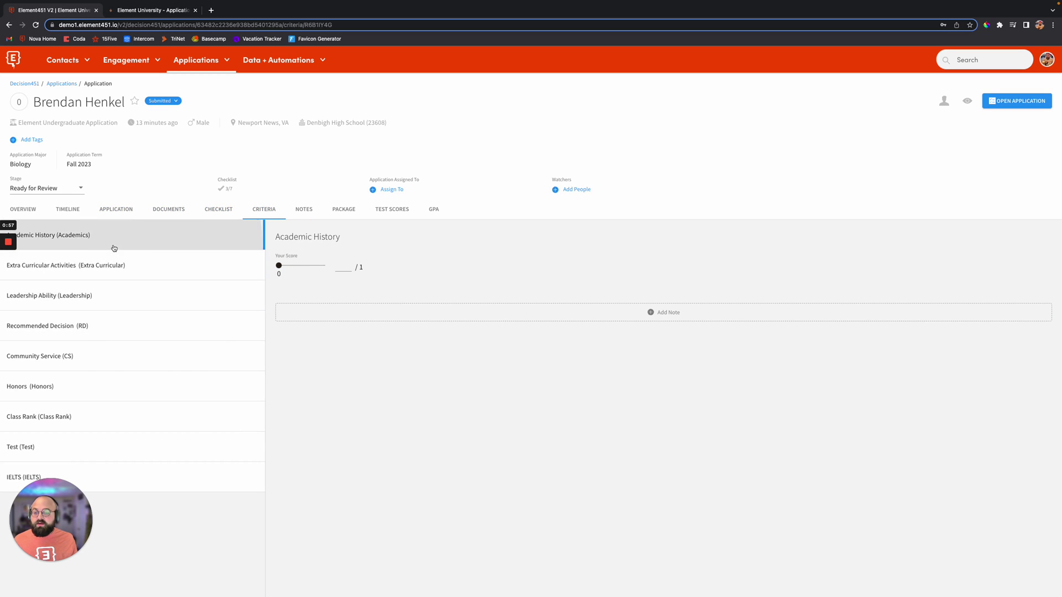
# - Look through the applicant's notes, package letters, test scores and GPA sections
pyautogui.click(308, 211)
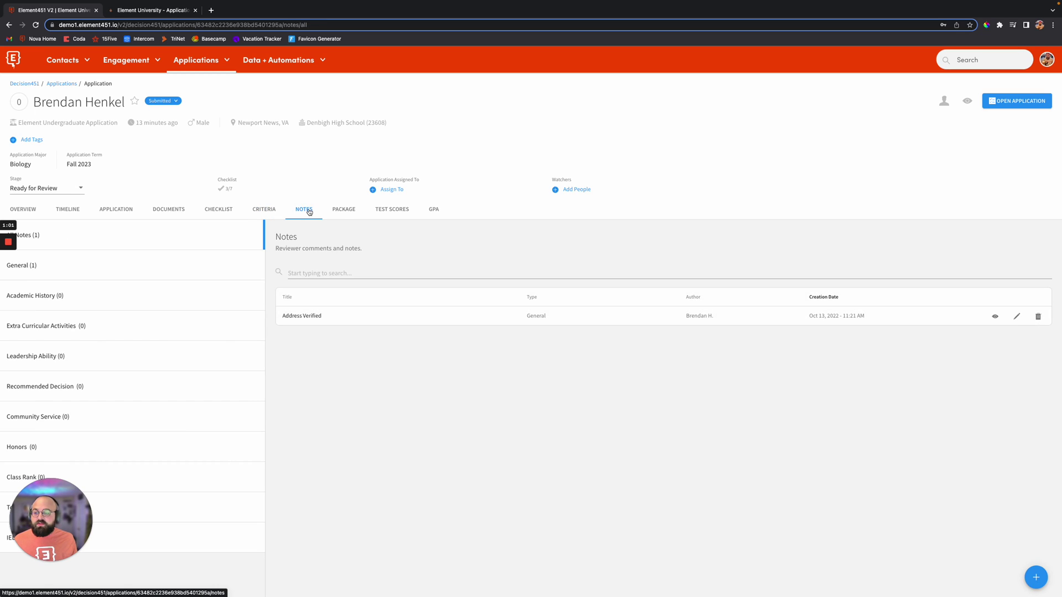
pyautogui.click(343, 210)
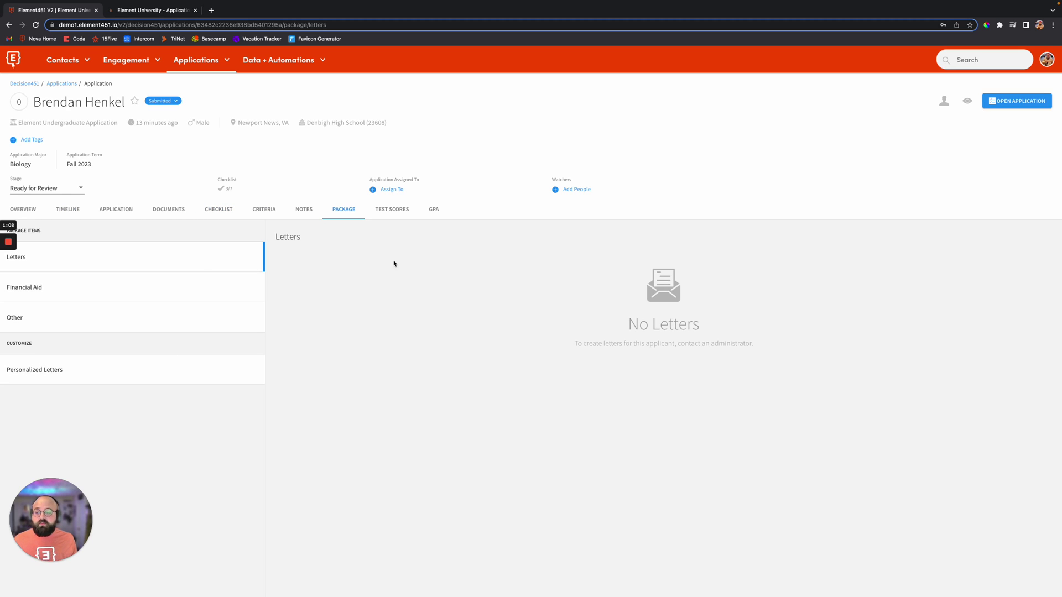
pyautogui.click(405, 214)
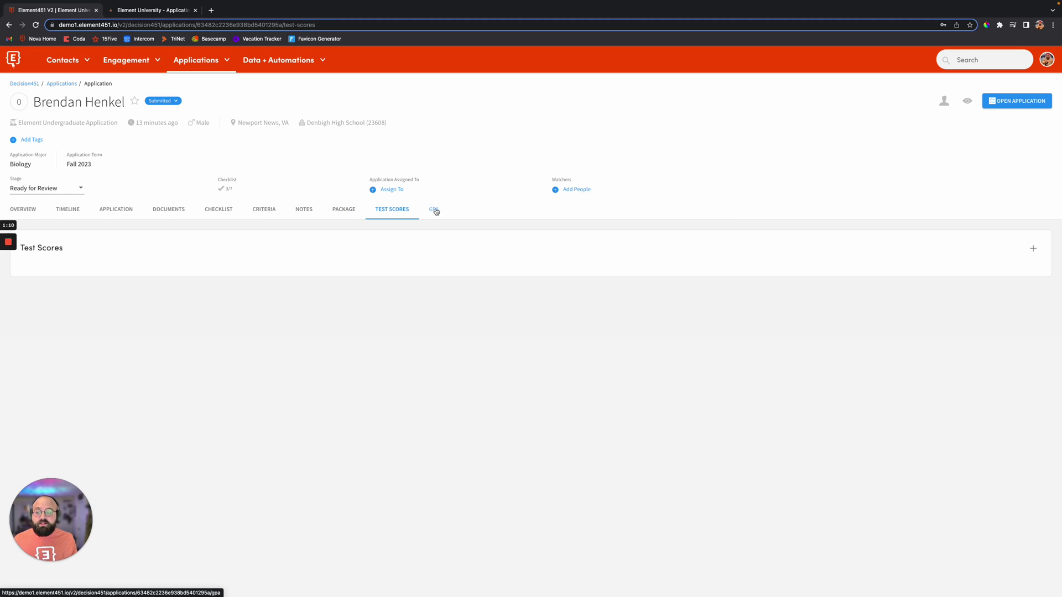
pyautogui.click(434, 210)
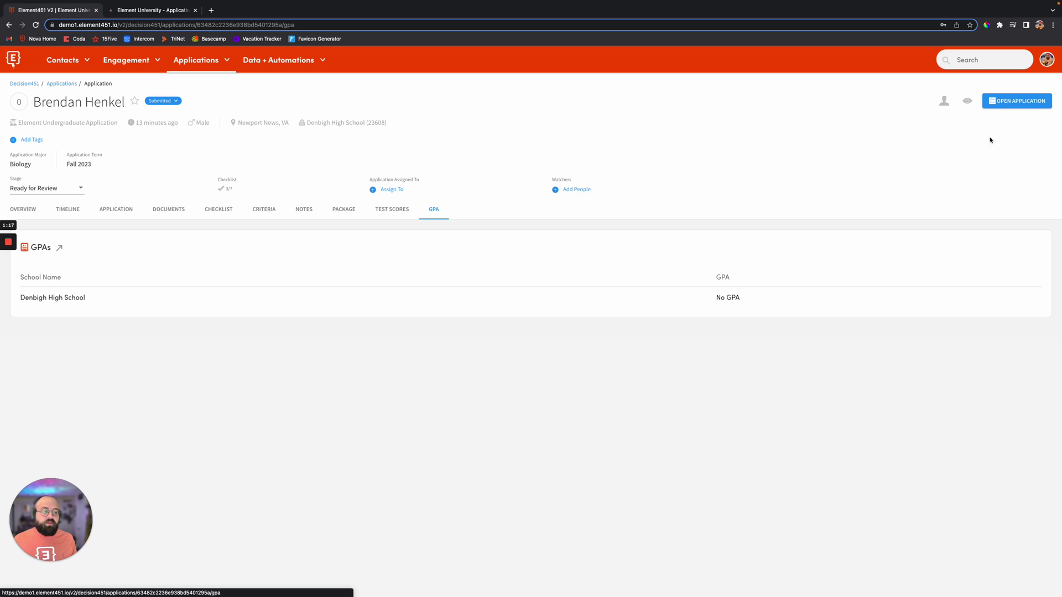
# - Open the full application in the reader and view the available stage and status options without changing them
pyautogui.click(1023, 104)
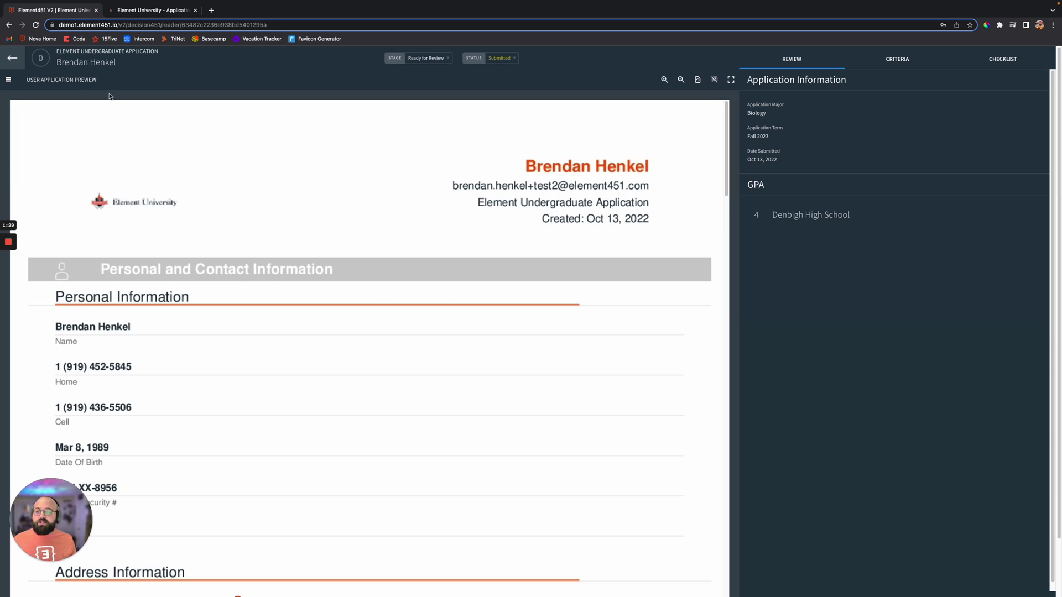
pyautogui.click(429, 58)
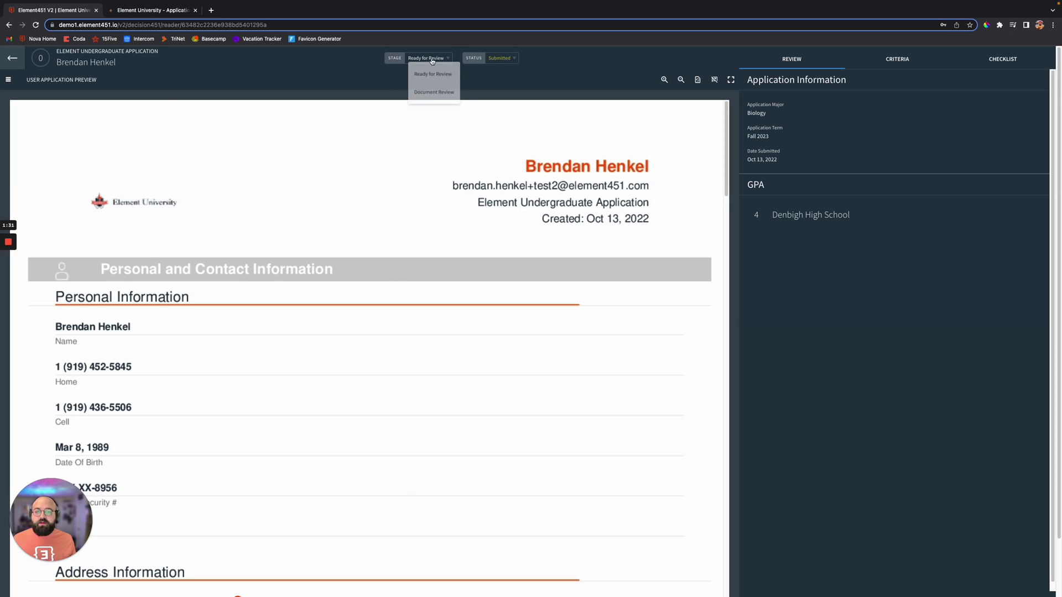
pyautogui.click(501, 58)
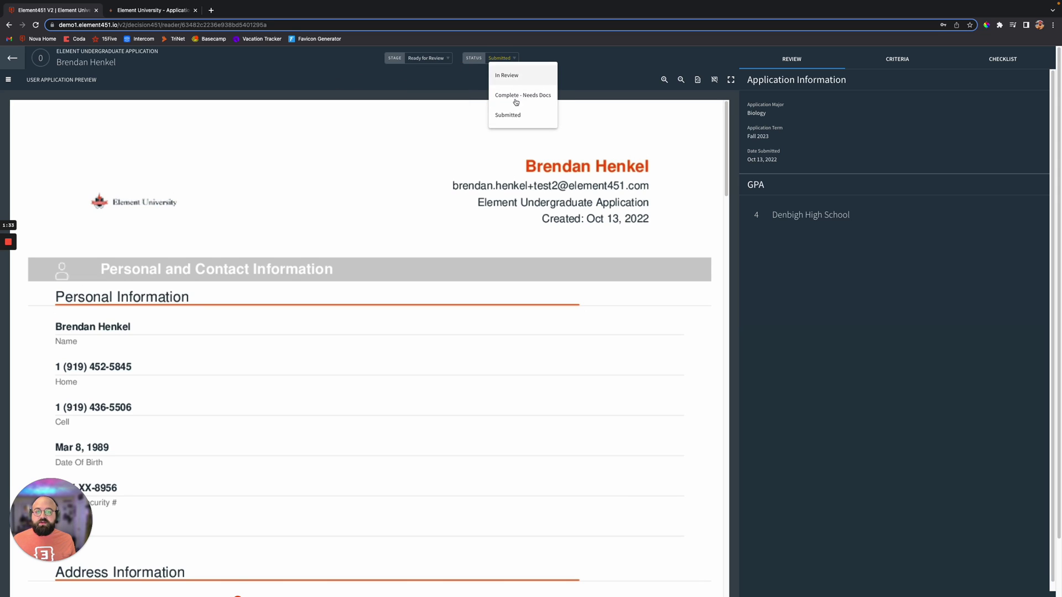
pyautogui.click(516, 173)
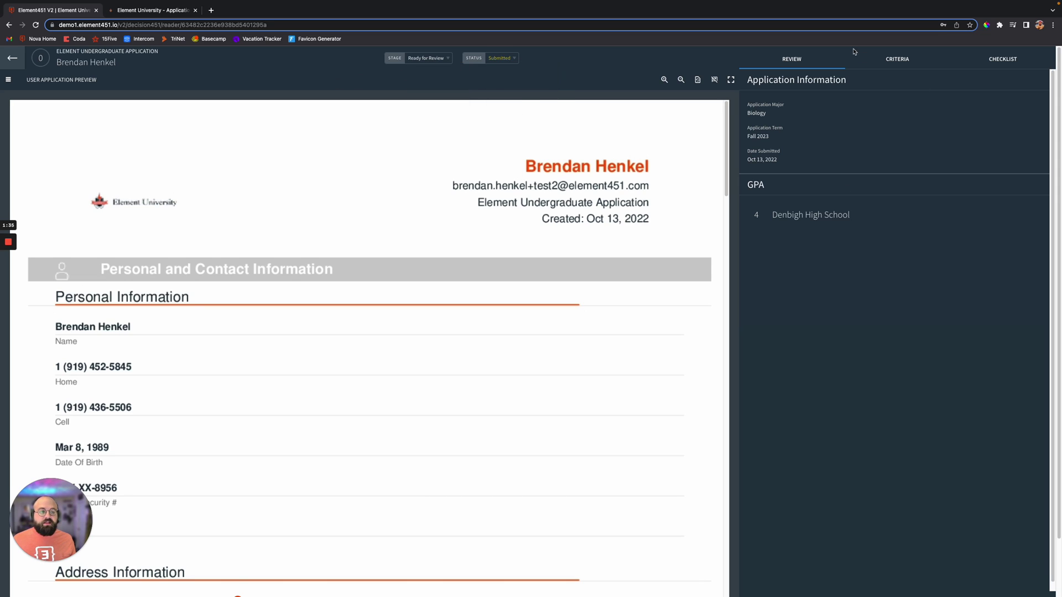
# - Read through the user application preview and view the note pinned beside the home address
pyautogui.scroll(-4, 443, 330)
pyautogui.scroll(-15, 443, 331)
pyautogui.scroll(4, 443, 330)
pyautogui.scroll(10, 443, 330)
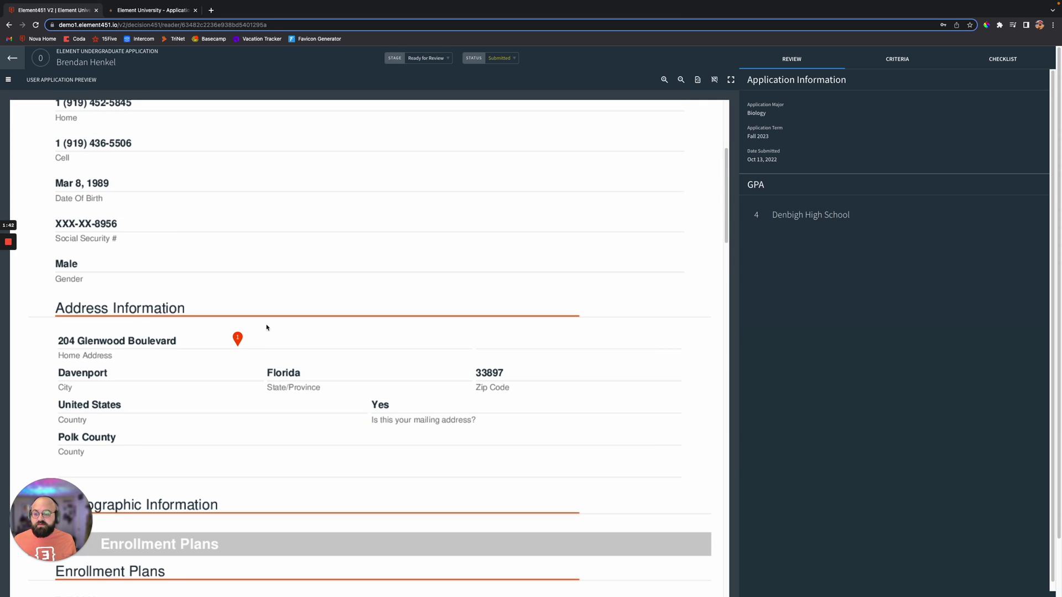
pyautogui.click(238, 341)
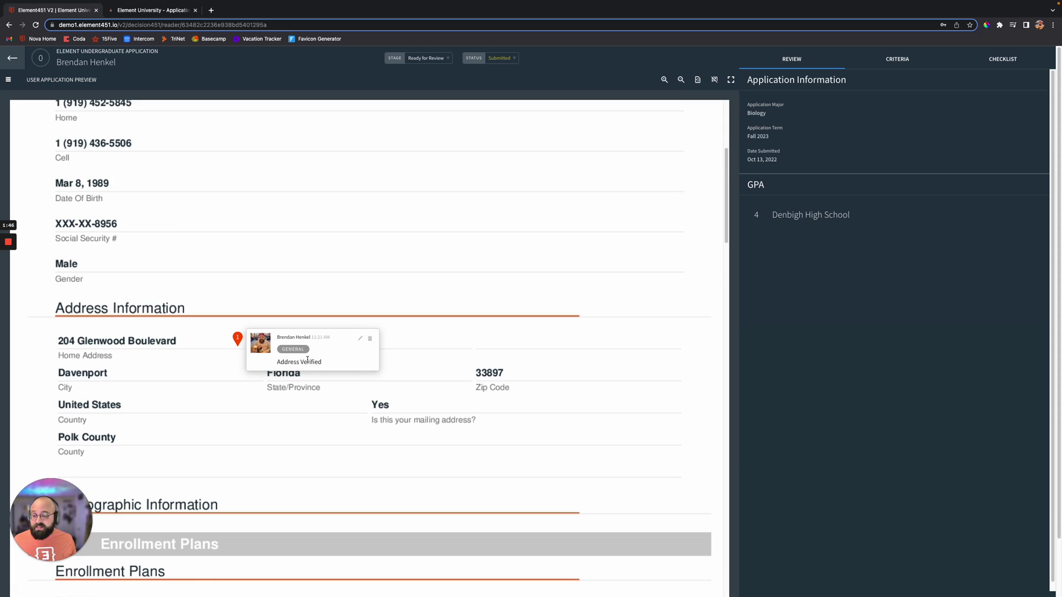
pyautogui.click(298, 276)
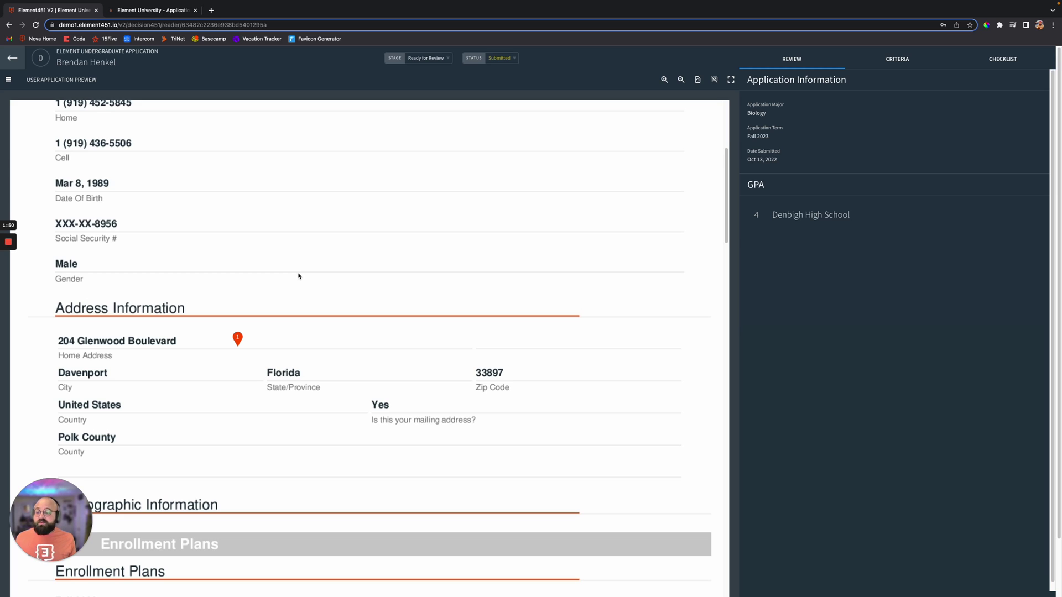
pyautogui.scroll(2, 206, 316)
pyautogui.click(186, 264)
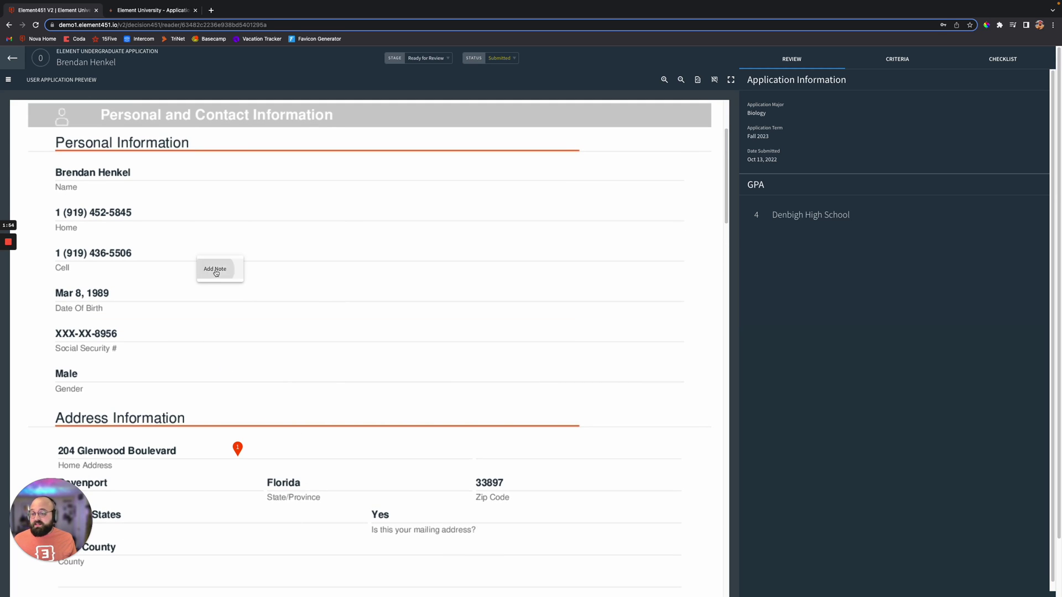
pyautogui.click(218, 270)
pyautogui.click(288, 269)
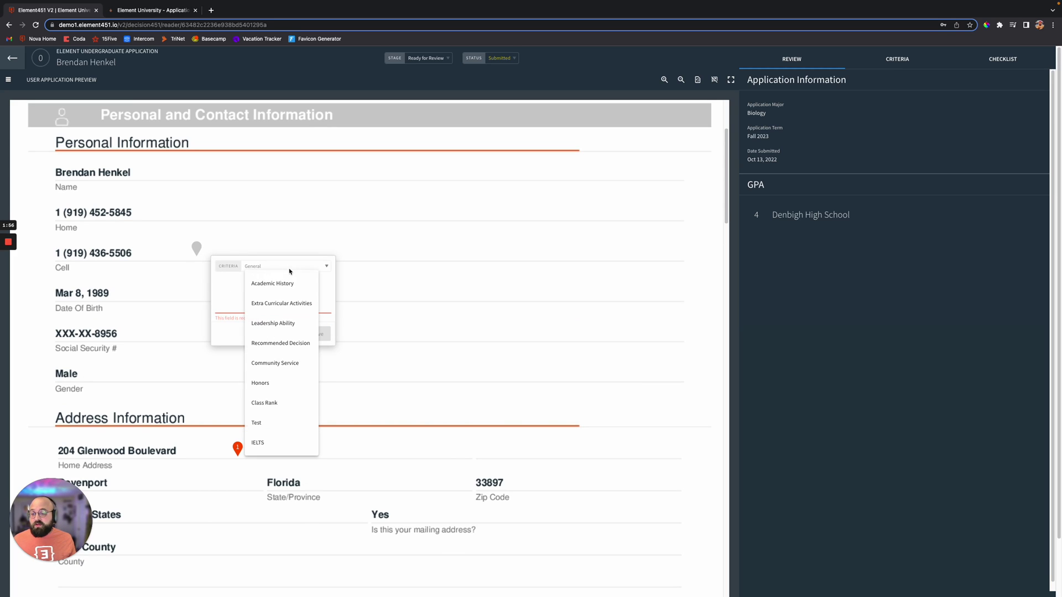
pyautogui.scroll(-2, 279, 365)
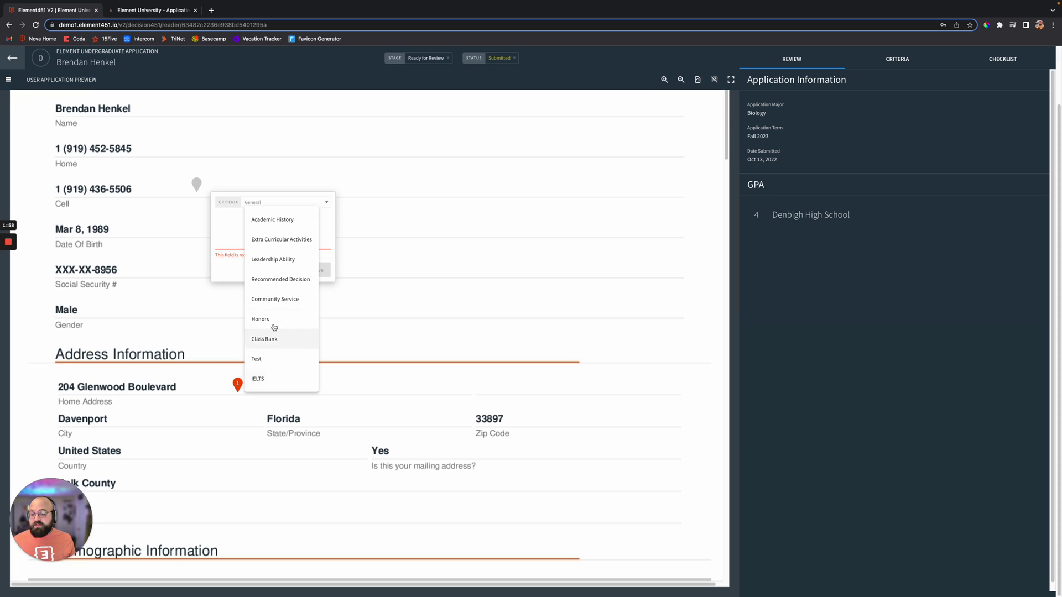
pyautogui.click(242, 242)
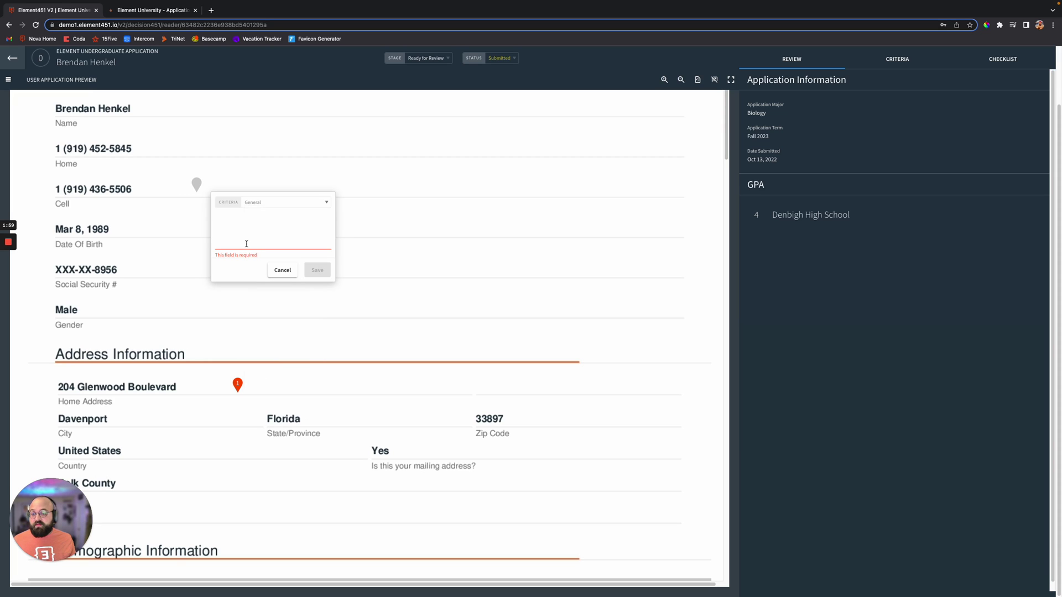
pyautogui.click(283, 270)
# - Look through the scoring criteria in the reader, from Recommended Decision down to Test and IELTS
pyautogui.scroll(3, 450, 256)
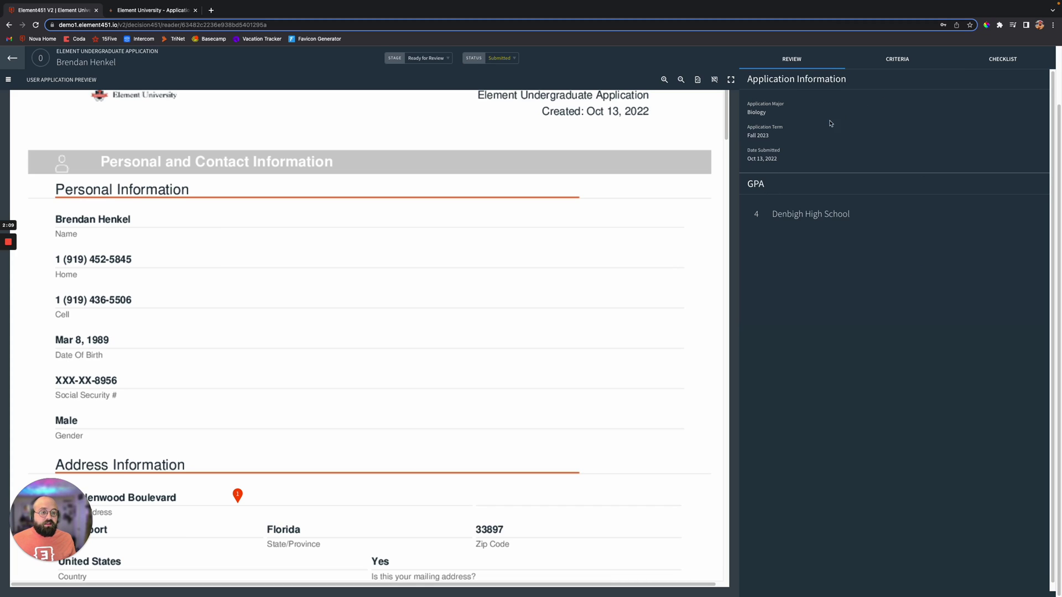
pyautogui.click(896, 61)
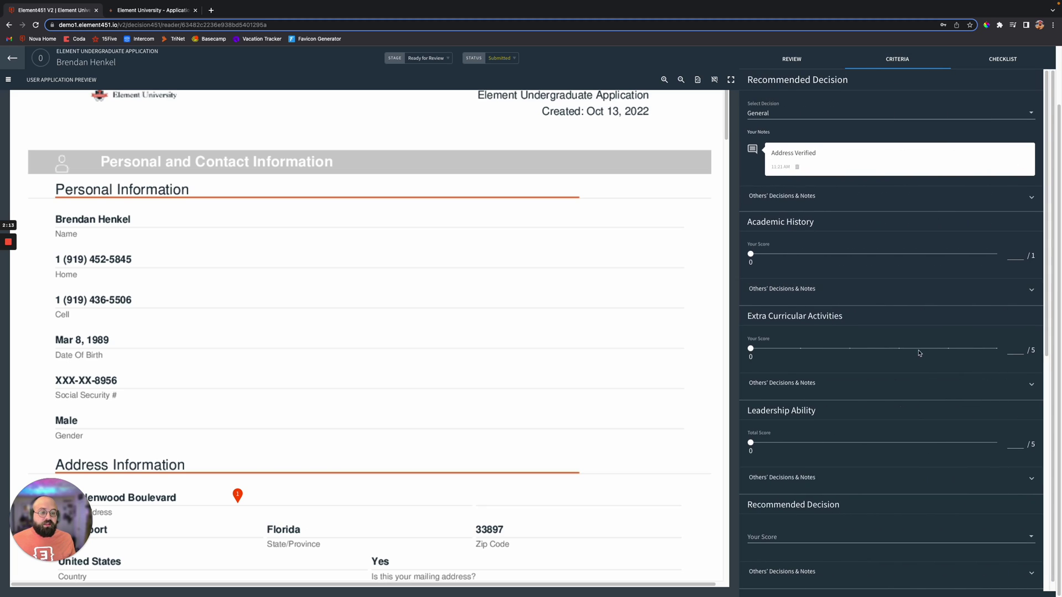
pyautogui.scroll(-5, 919, 353)
pyautogui.scroll(-2, 919, 353)
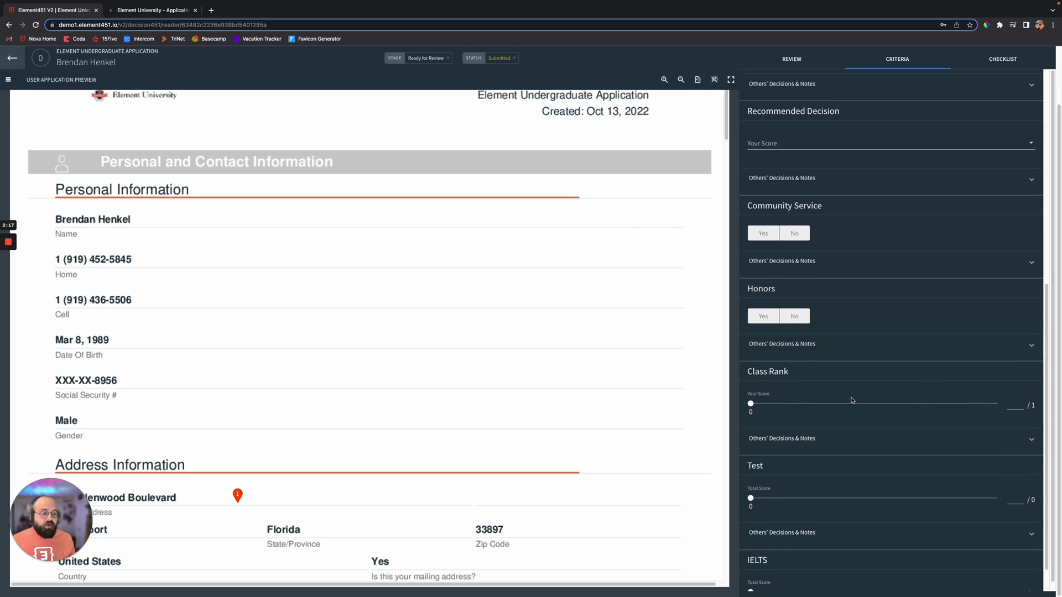
pyautogui.scroll(7, 892, 388)
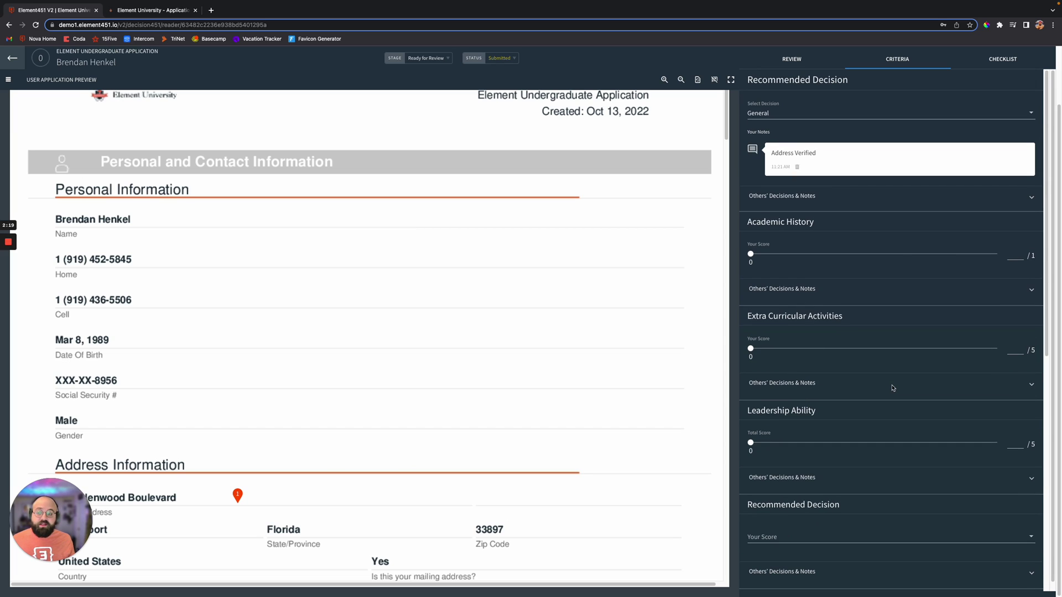
# - In the reader's checklist, mark HS Transcripts as Completed and Transcripts for all schools (College: Full Sail University) as Waived
pyautogui.click(998, 65)
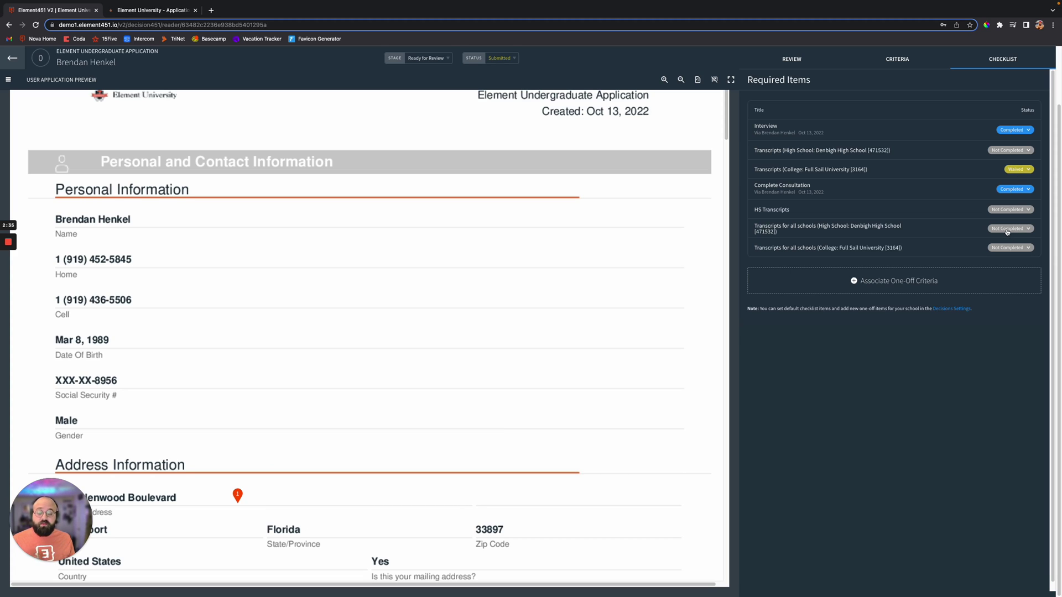
pyautogui.click(1031, 210)
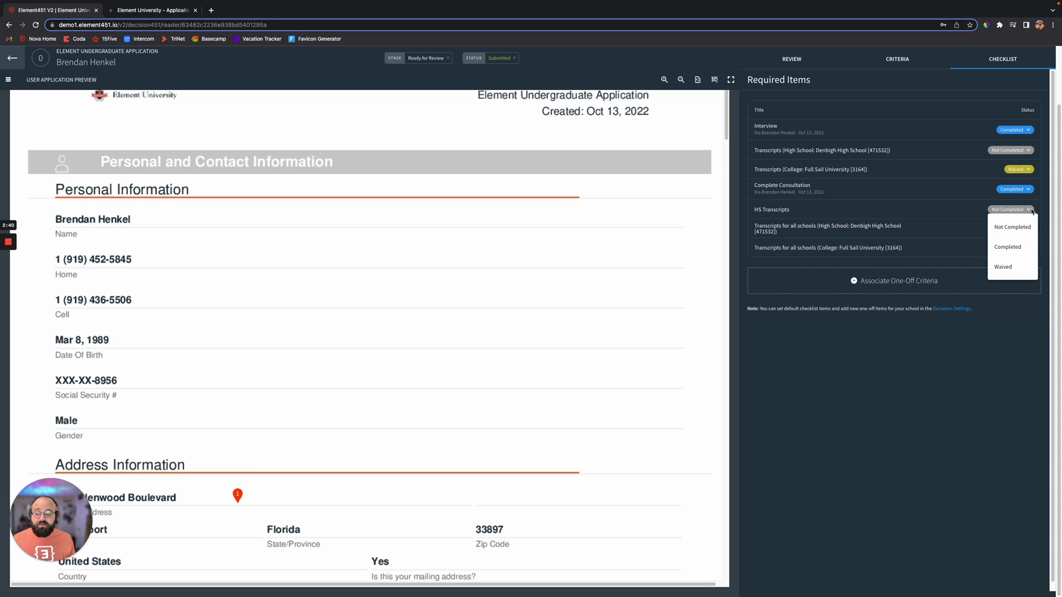
pyautogui.click(1013, 247)
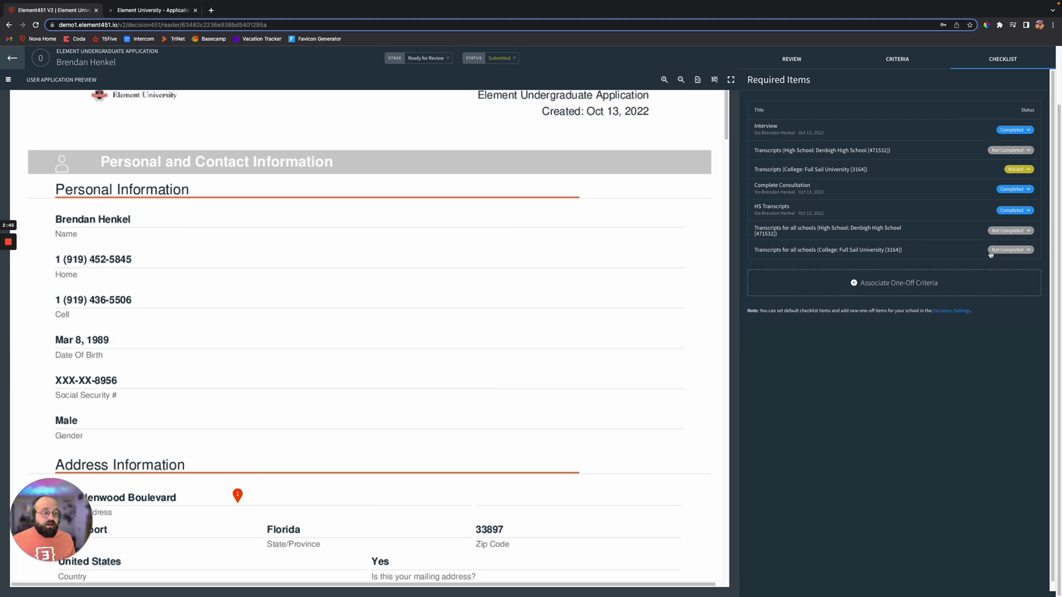
pyautogui.click(1028, 250)
pyautogui.click(1014, 307)
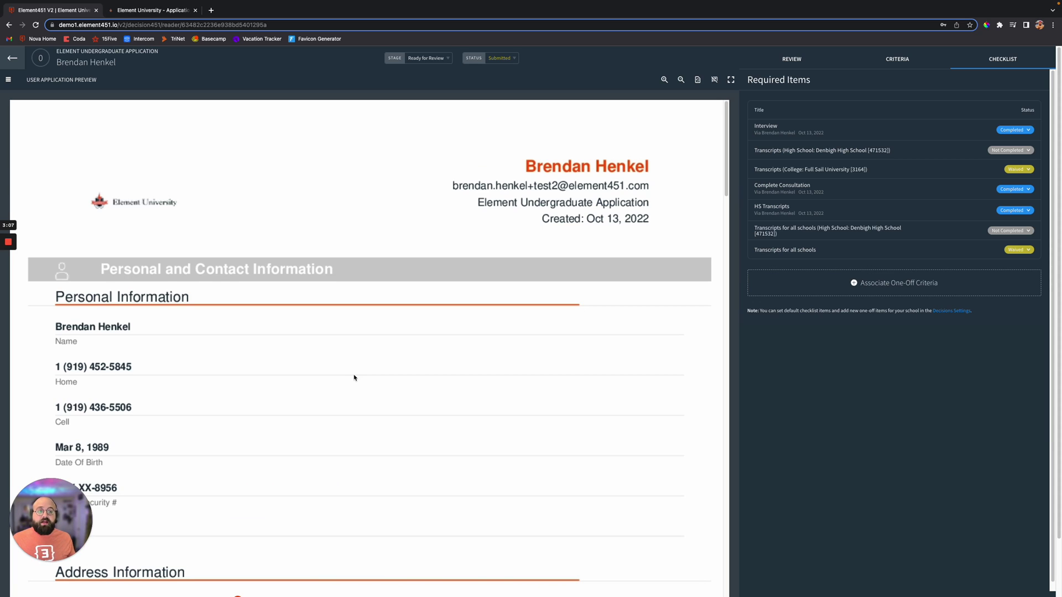
# - Leave the application reader and look through the Intelligent Admissions rules in the Decision Settings
pyautogui.click(793, 61)
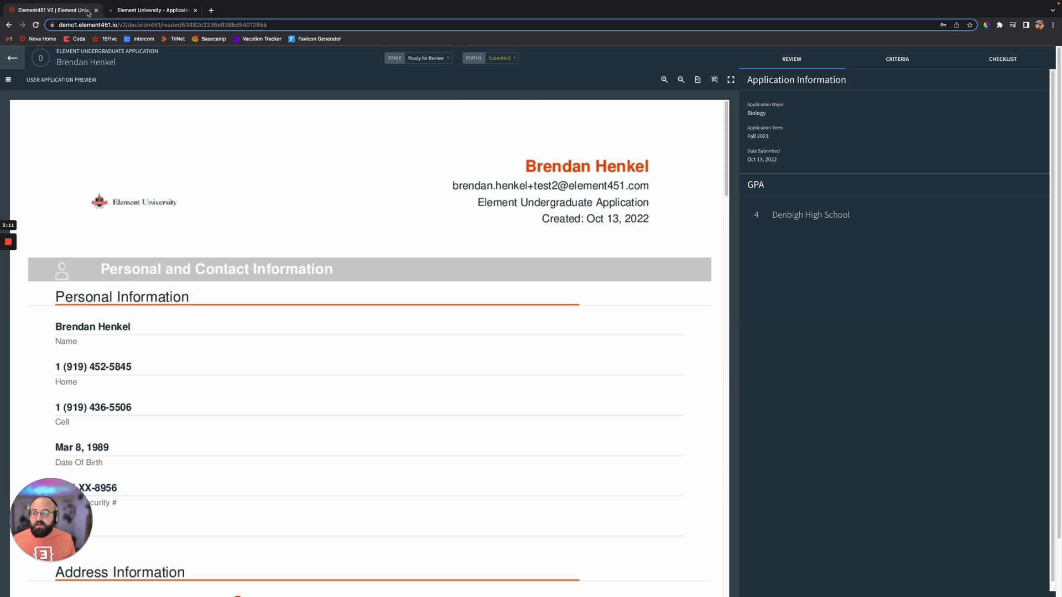
pyautogui.click(12, 58)
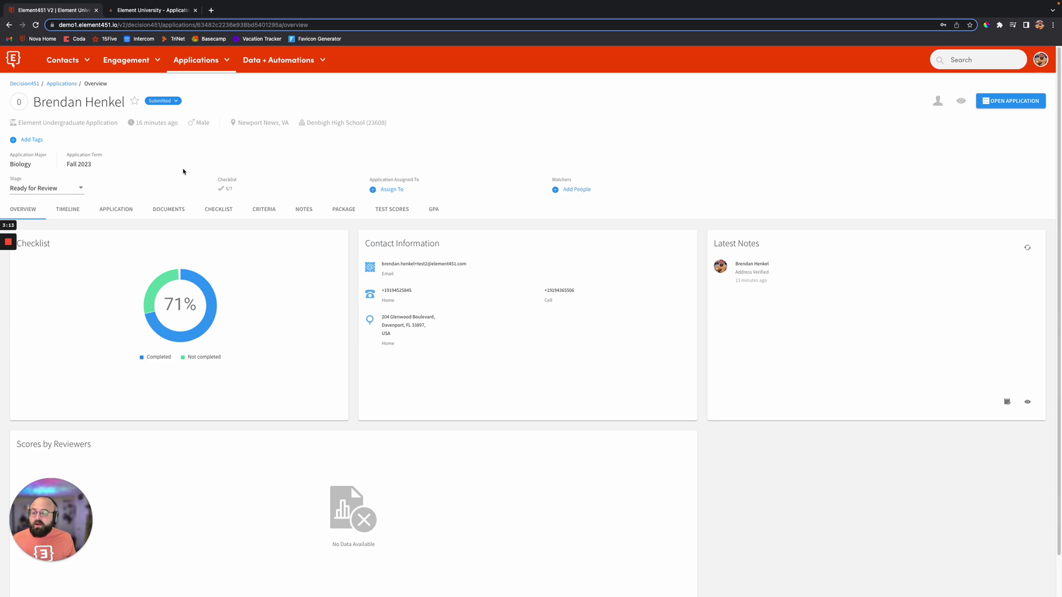
pyautogui.click(196, 59)
pyautogui.moveTo(224, 85)
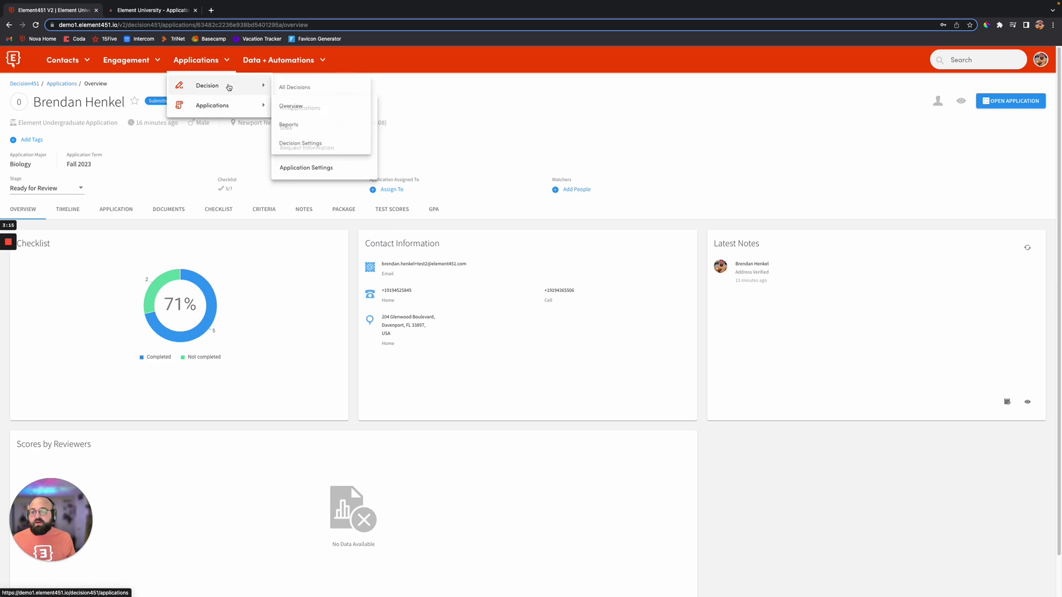
pyautogui.click(324, 146)
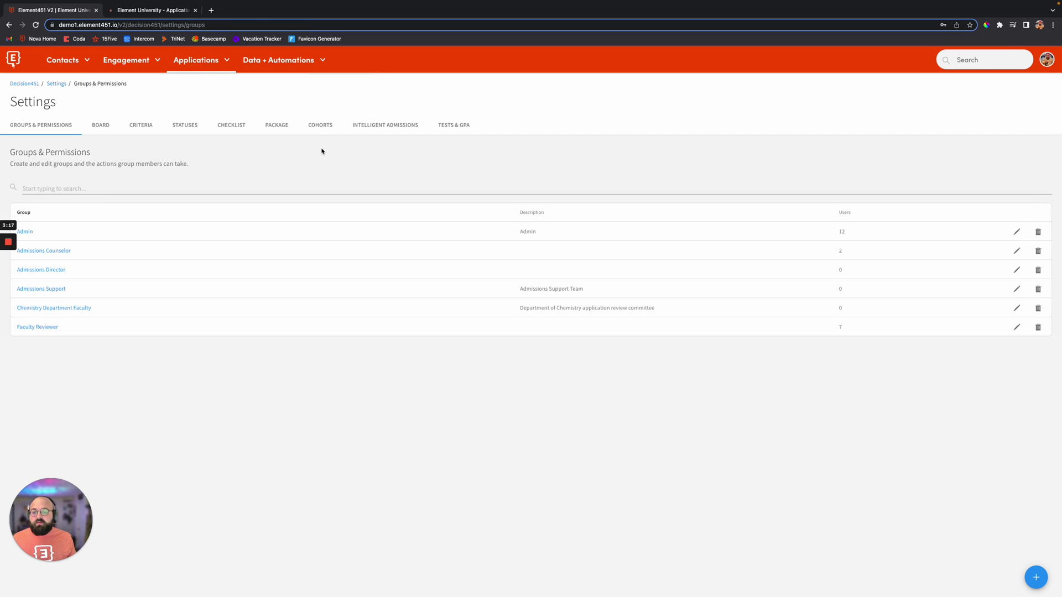
pyautogui.click(375, 126)
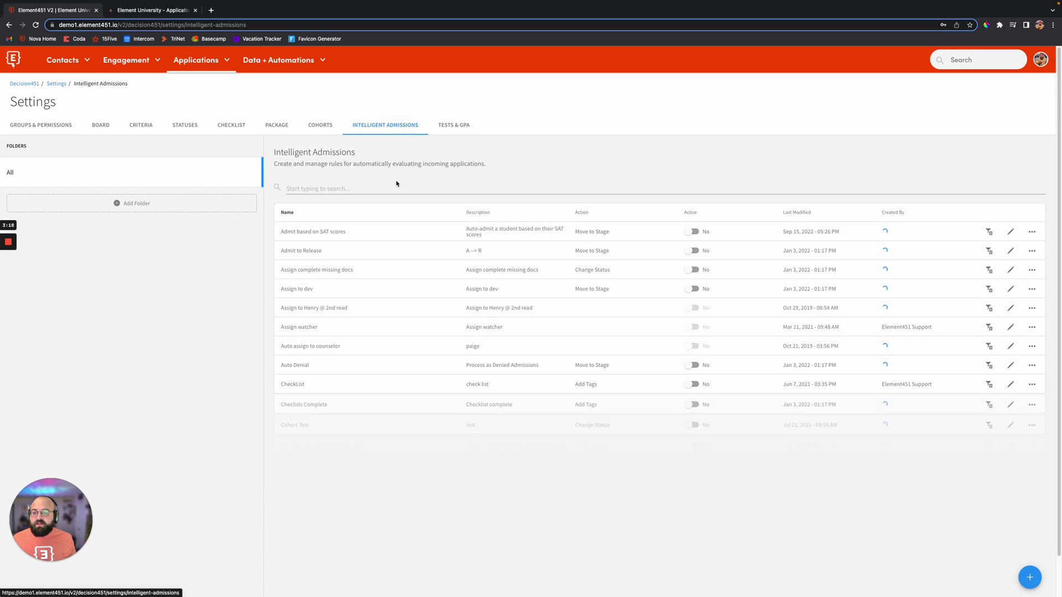
pyautogui.scroll(-1, 534, 300)
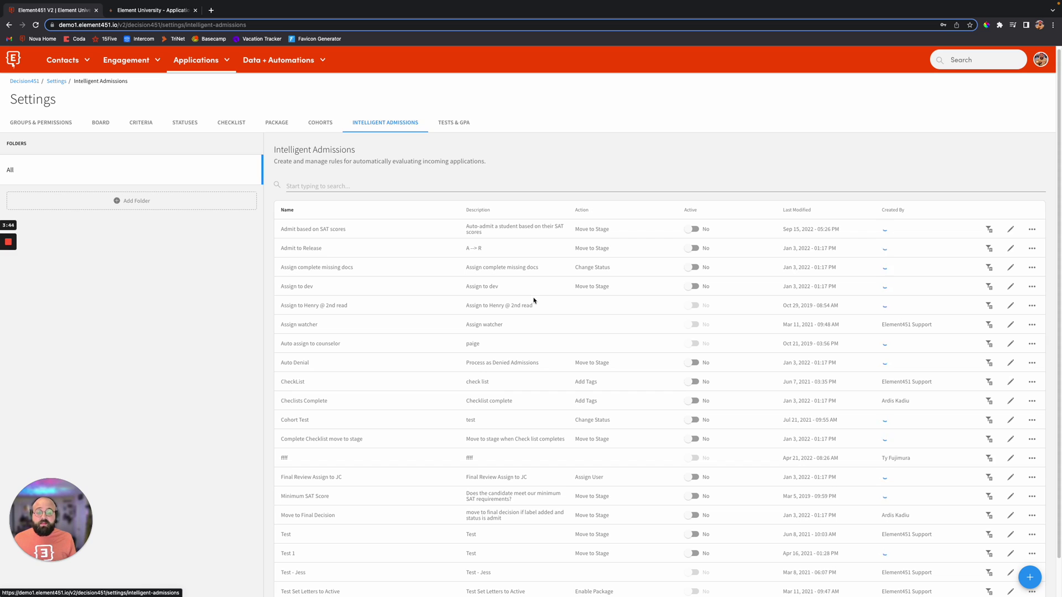
pyautogui.scroll(-1, 532, 324)
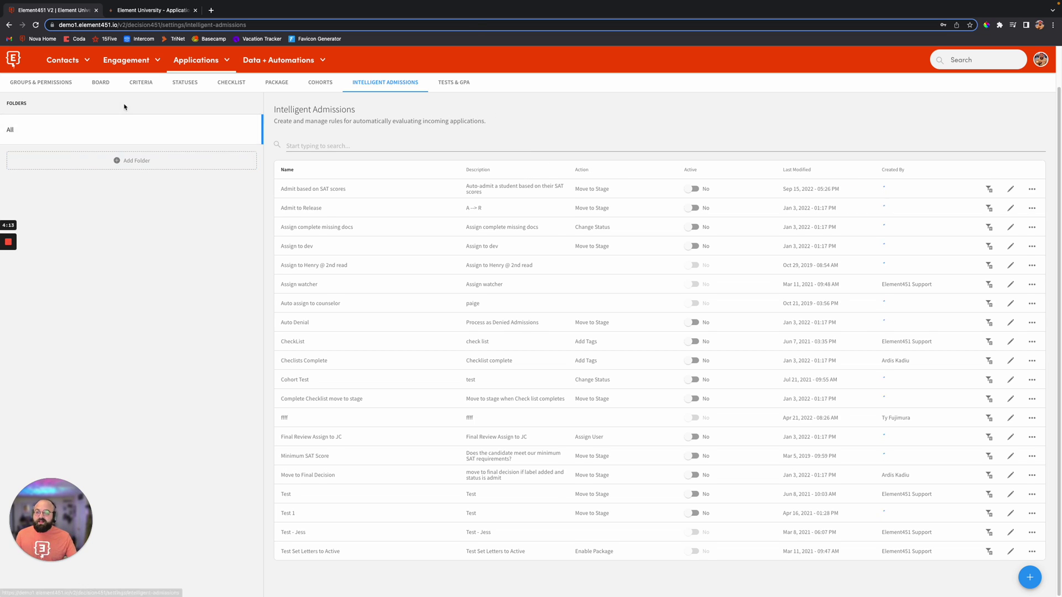
pyautogui.scroll(1, 145, 133)
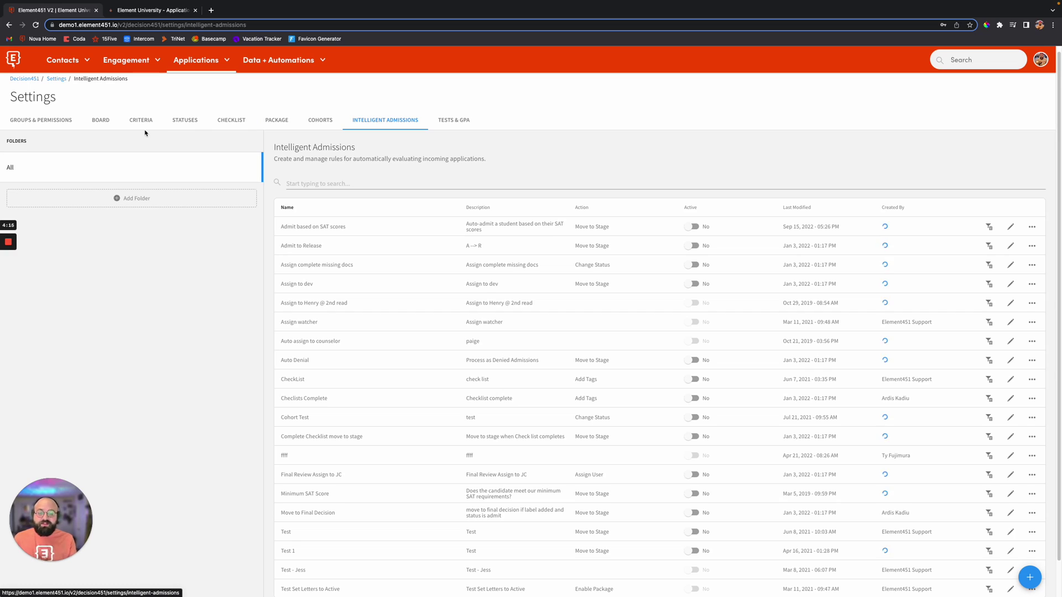